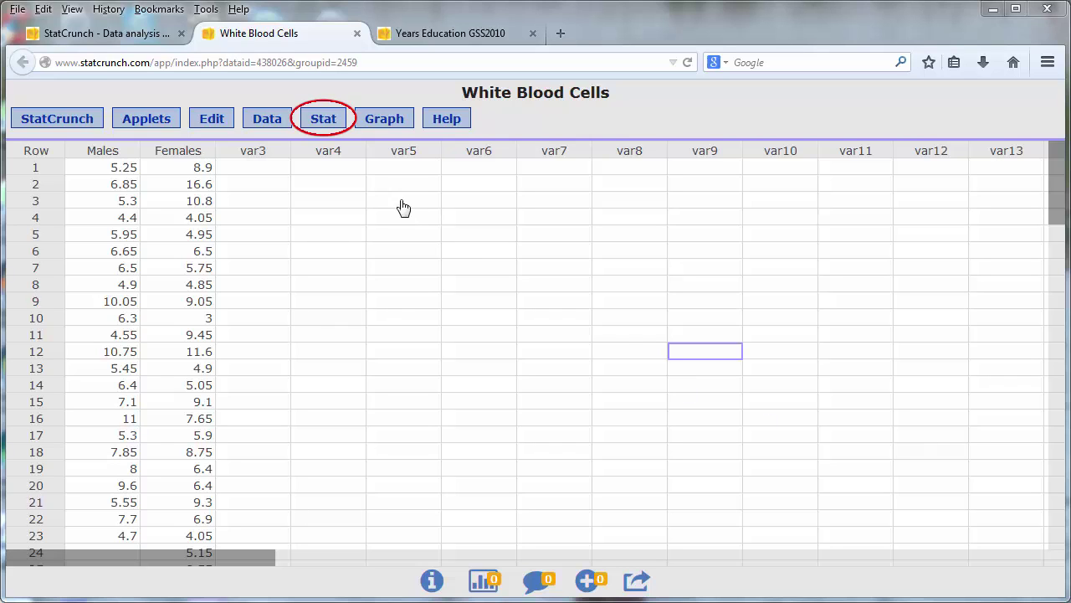
# Step: Set up a two-sample t-test with Males as Sample 1, Females as Sample 2, pooled variances off
pyautogui.click(325, 120)
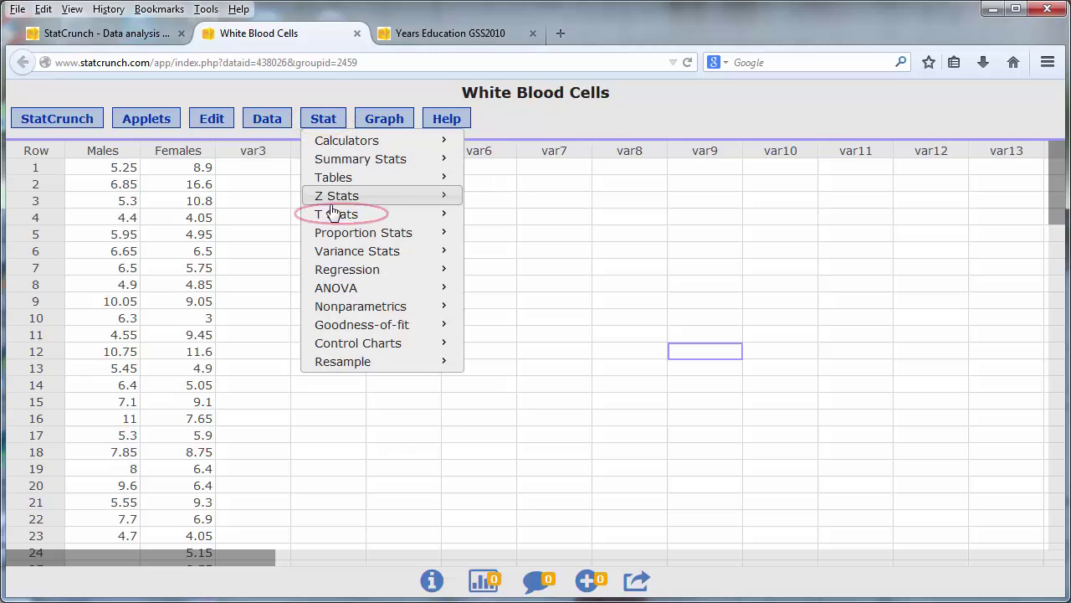
pyautogui.moveTo(345, 216)
pyautogui.moveTo(510, 238)
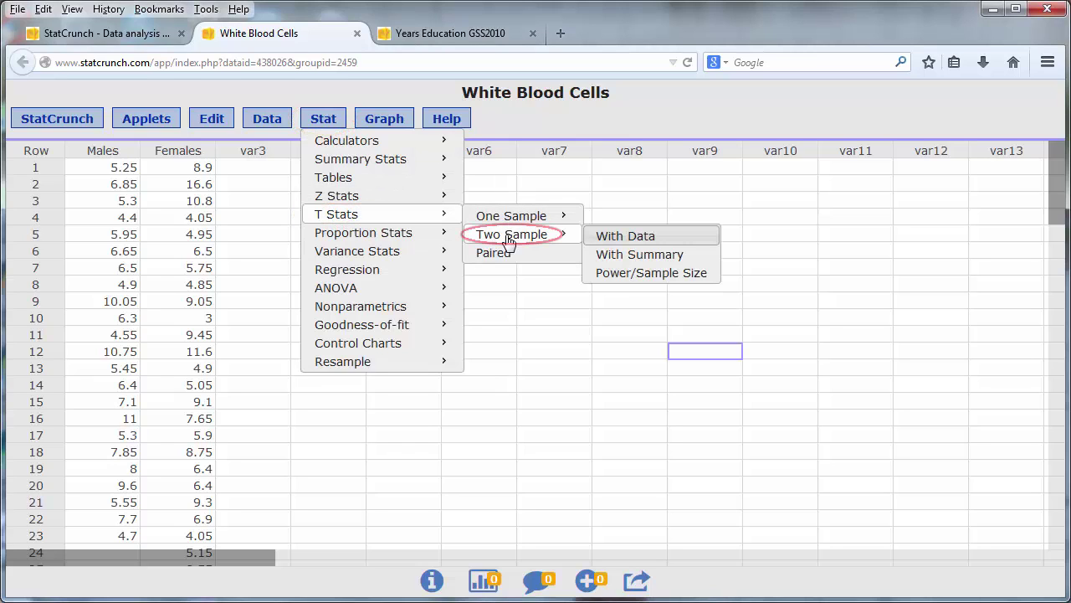
pyautogui.click(626, 238)
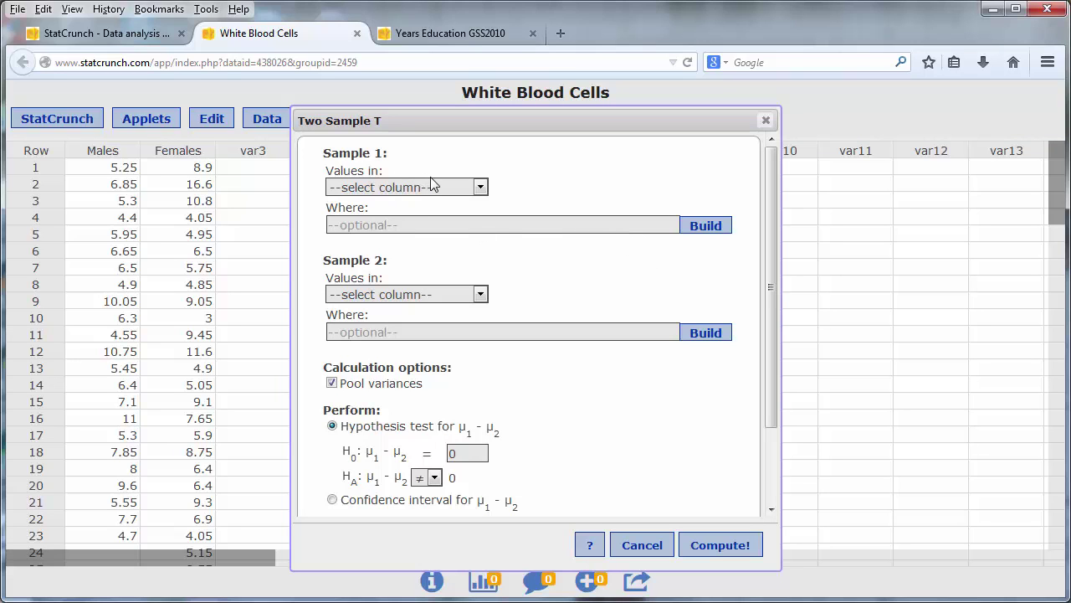
pyautogui.click(482, 187)
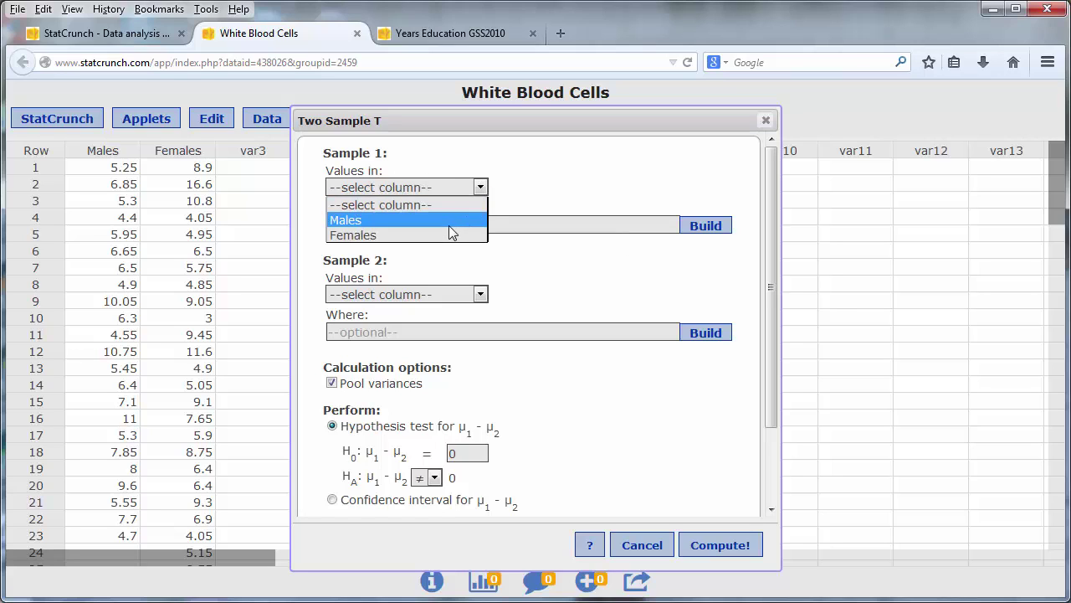
pyautogui.click(449, 226)
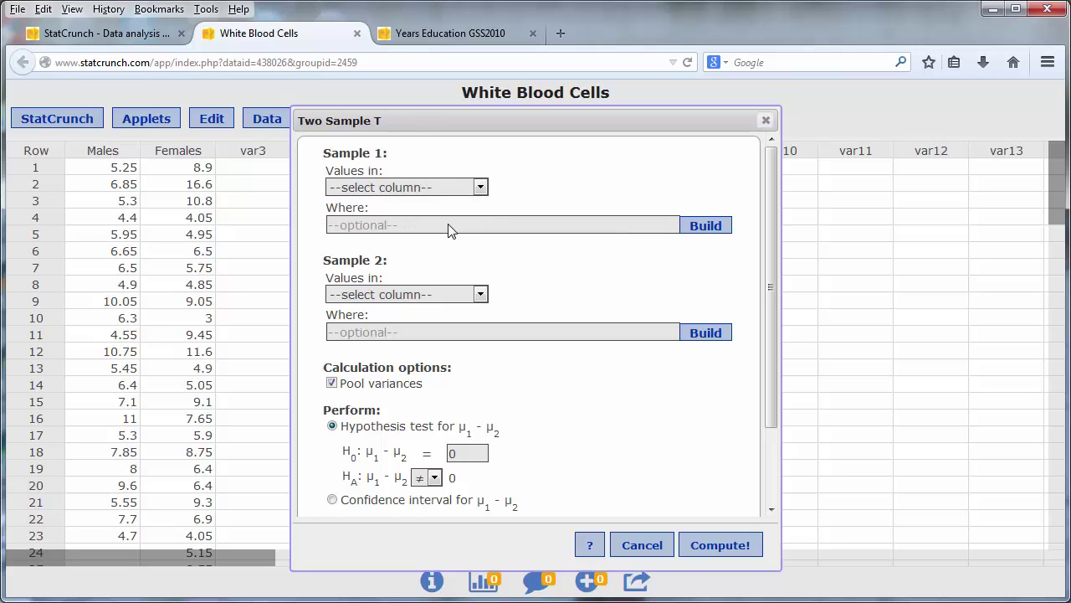
pyautogui.click(482, 295)
pyautogui.click(449, 343)
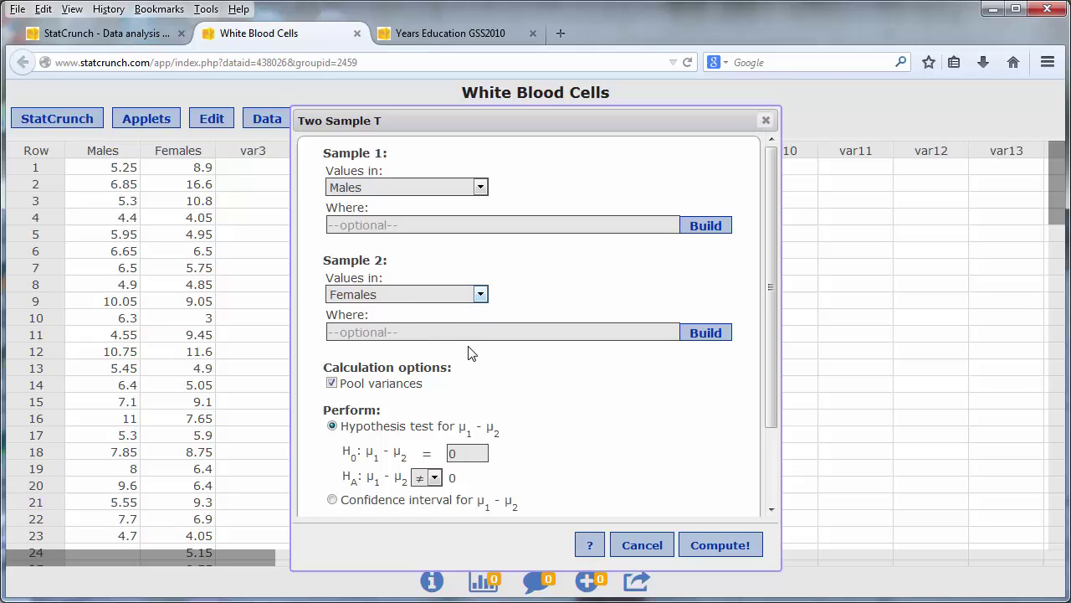
pyautogui.click(332, 384)
pyautogui.scroll(-2, 771, 433)
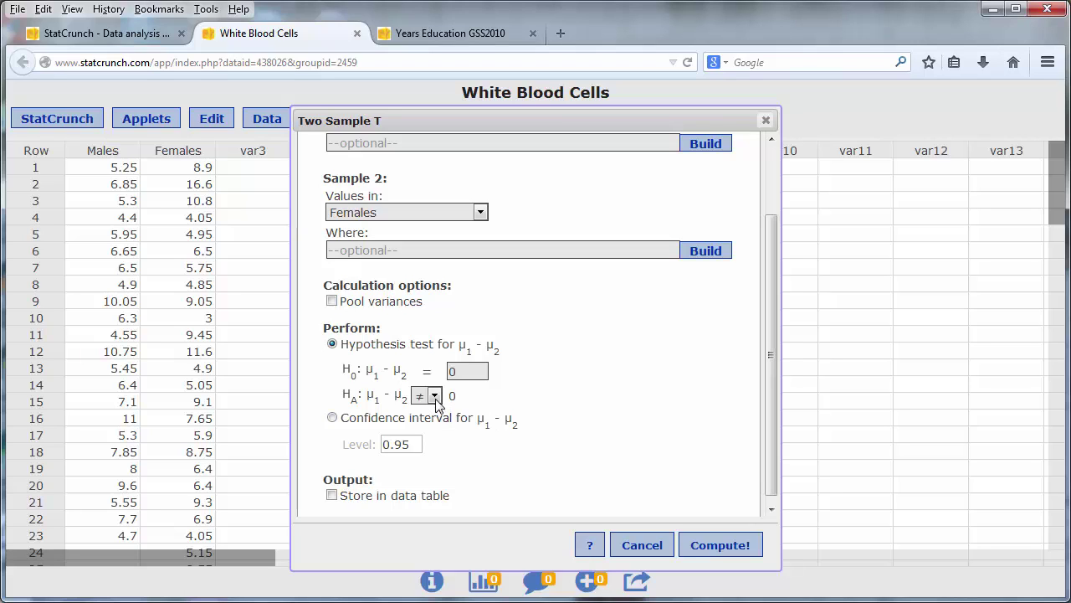
# Step: Compute the Males versus Females t-test results, showing a P-value of 0.3482
pyautogui.click(727, 544)
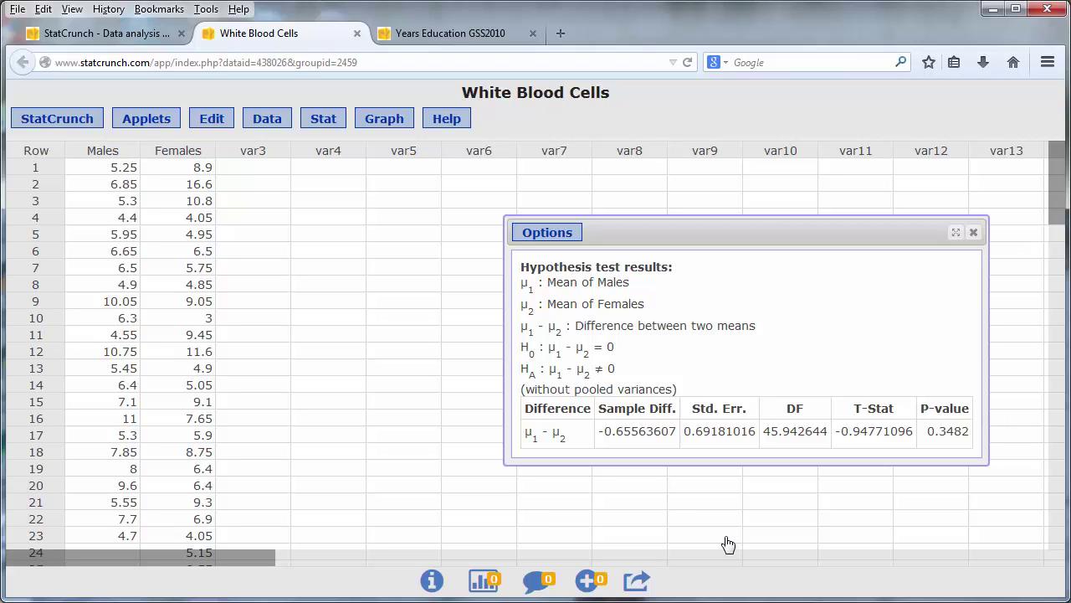
# Step: Switch to the Years Education GSS2010 data set tab
pyautogui.hotkey('ctrl', 'Tab')
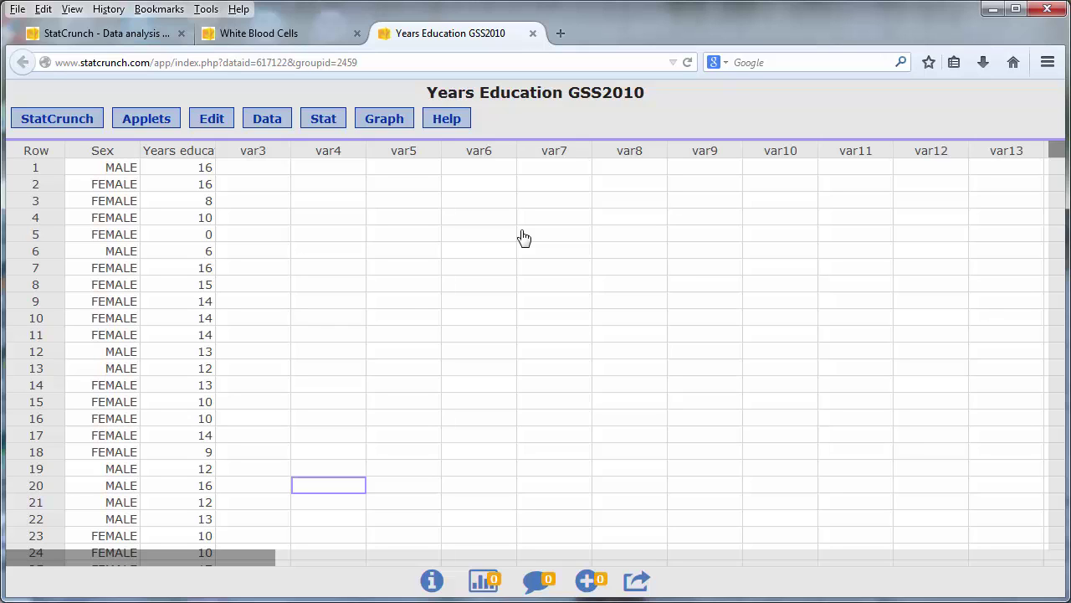
# Step: Split Years education by Sex to create FEMALE and MALE Years education columns
pyautogui.click(279, 123)
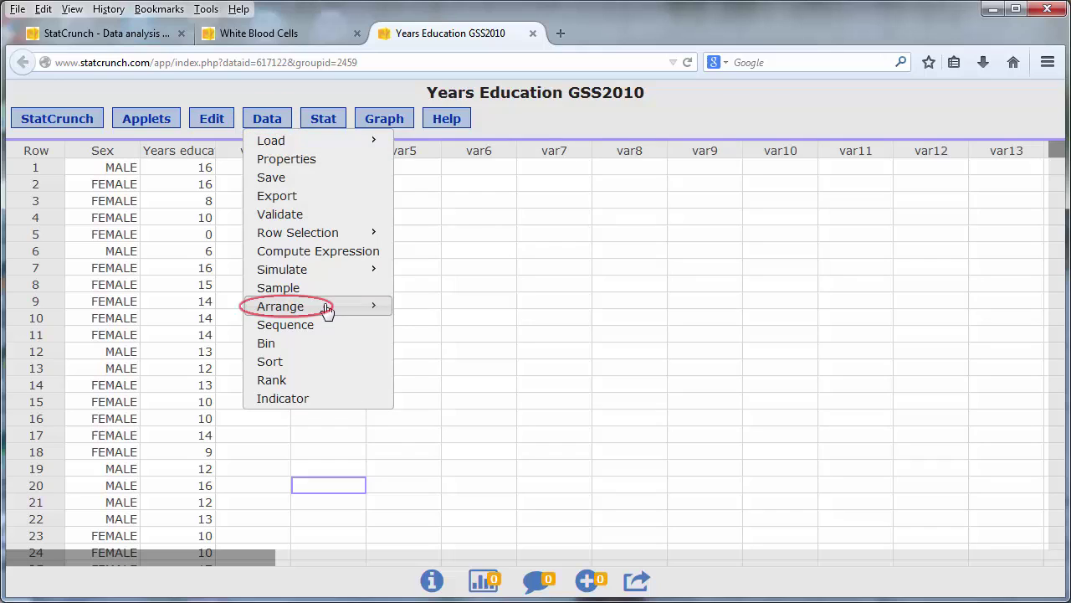
pyautogui.moveTo(328, 310)
pyautogui.click(423, 310)
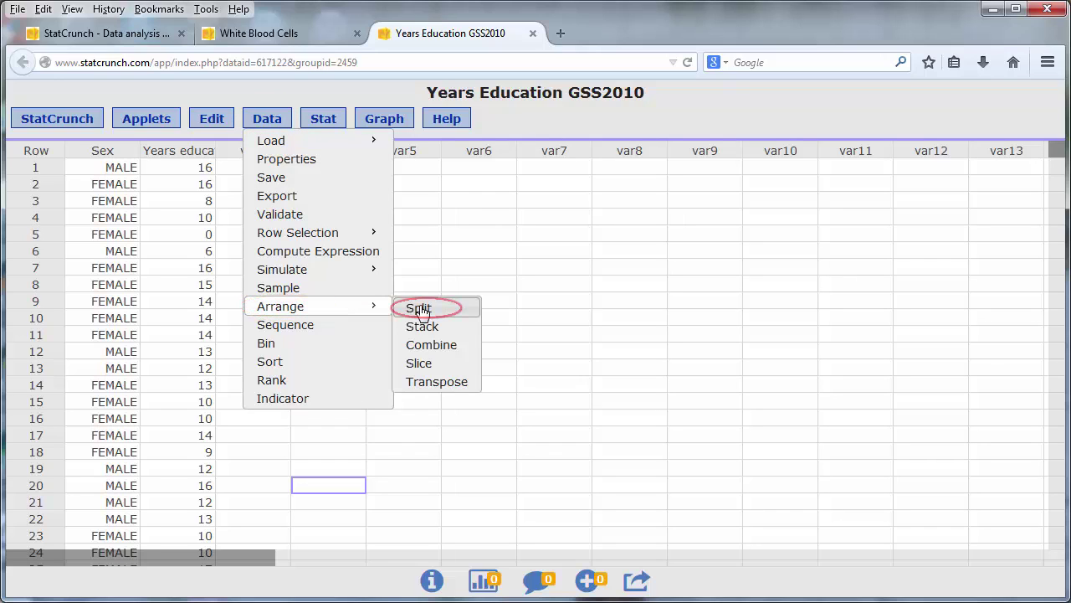
pyautogui.click(485, 303)
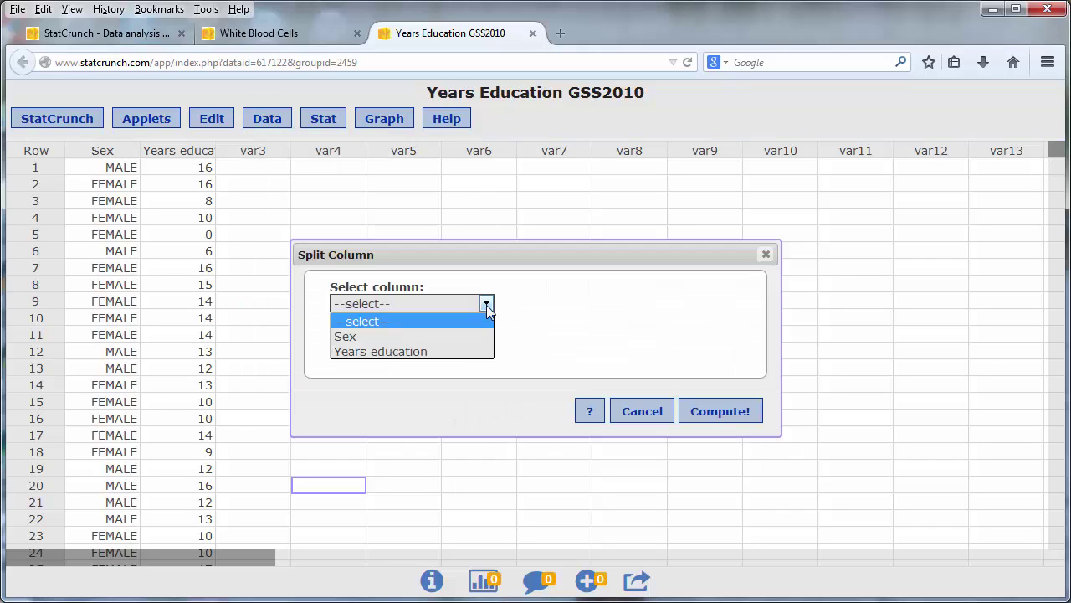
pyautogui.click(471, 352)
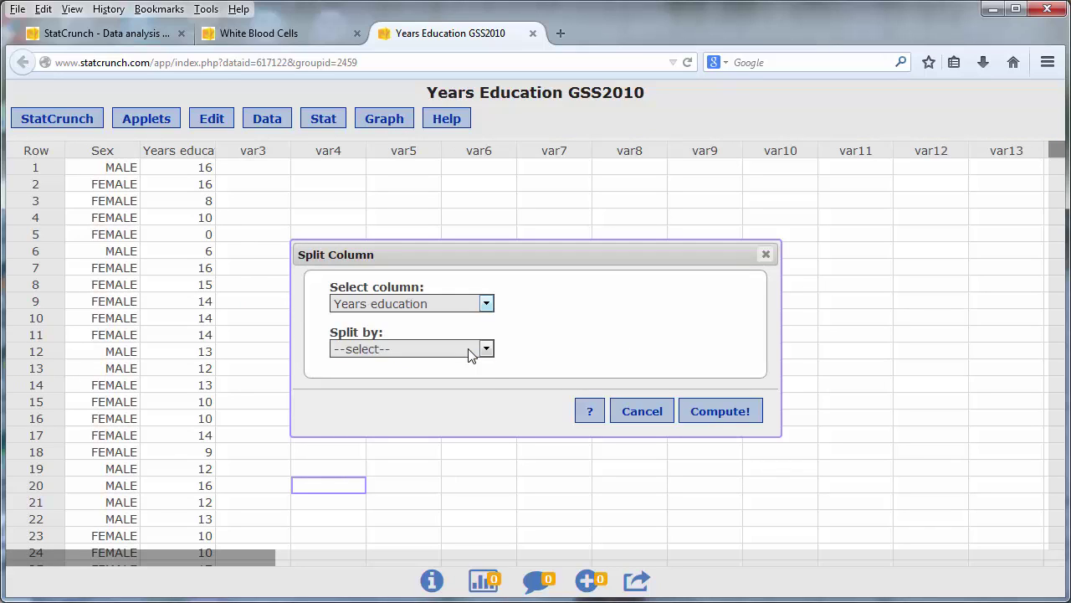
pyautogui.click(470, 352)
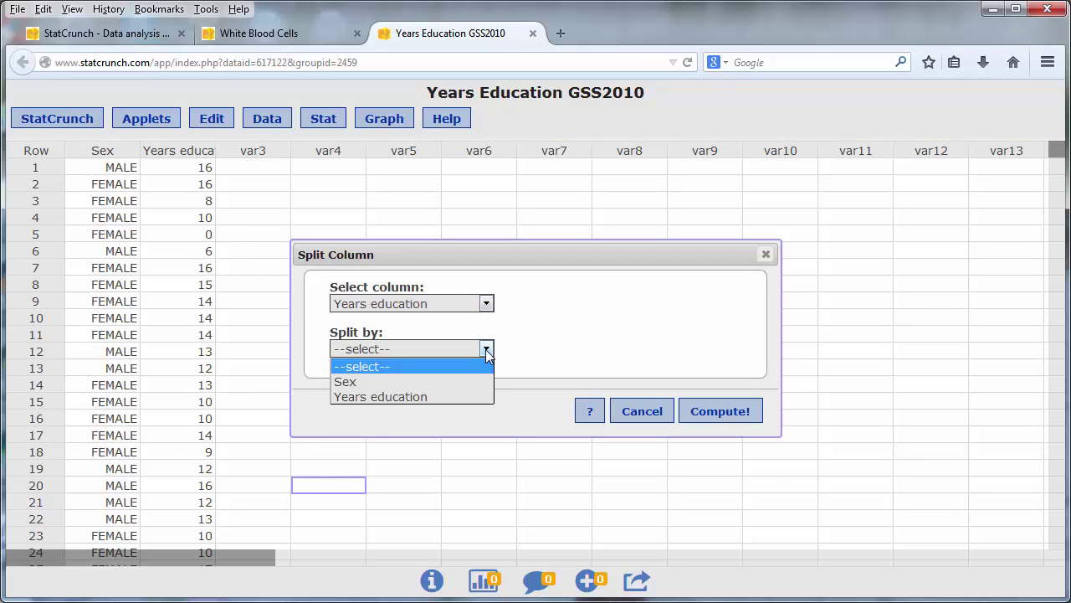
pyautogui.click(433, 382)
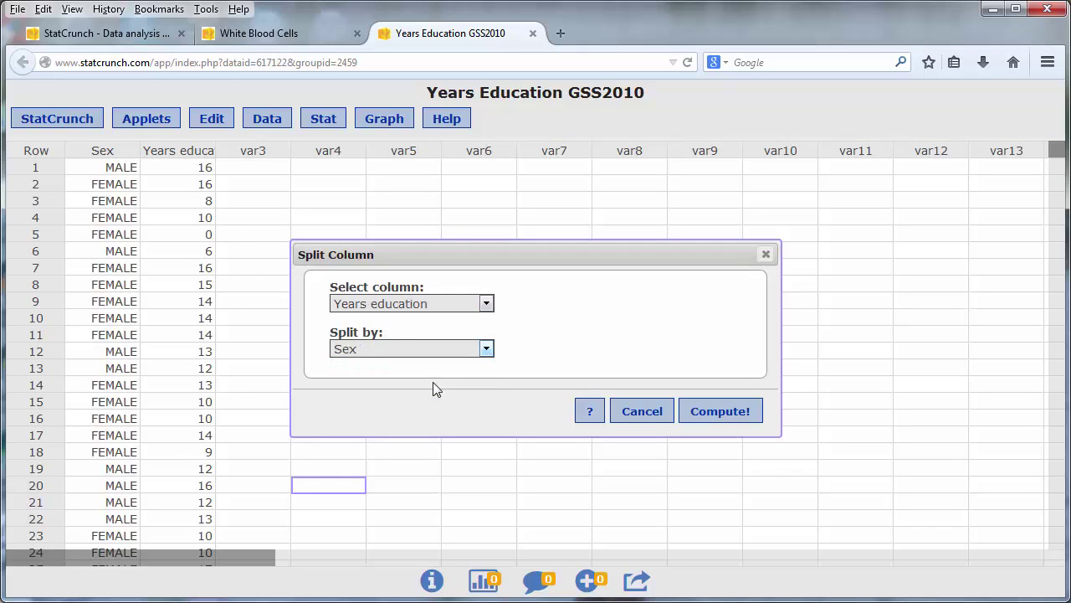
pyautogui.click(719, 413)
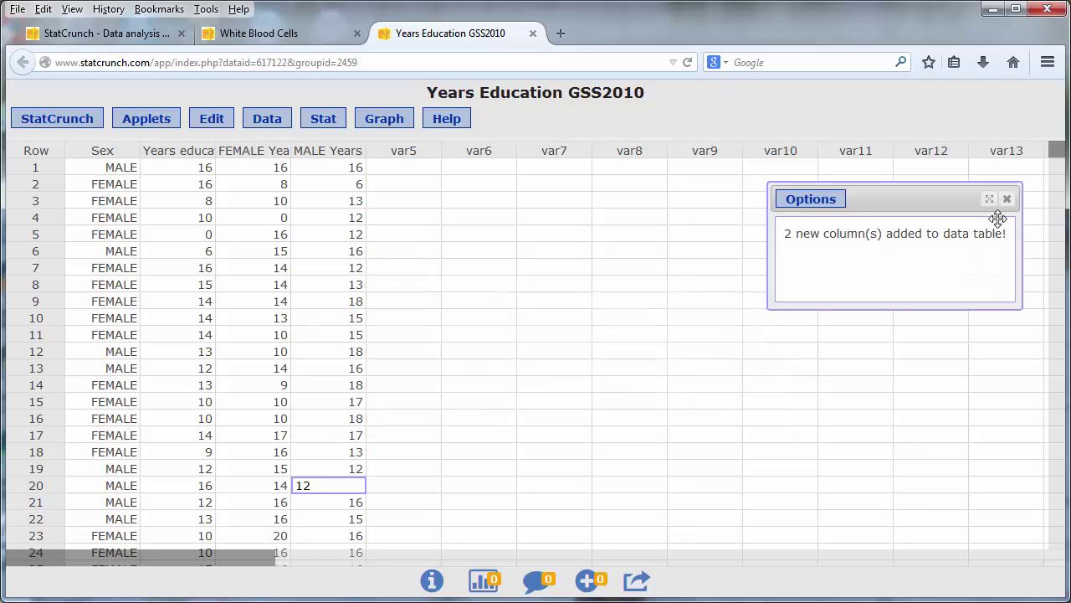
# Step: Dismiss the new-columns notice and widen the FEMALE and MALE Years education columns
pyautogui.click(1007, 200)
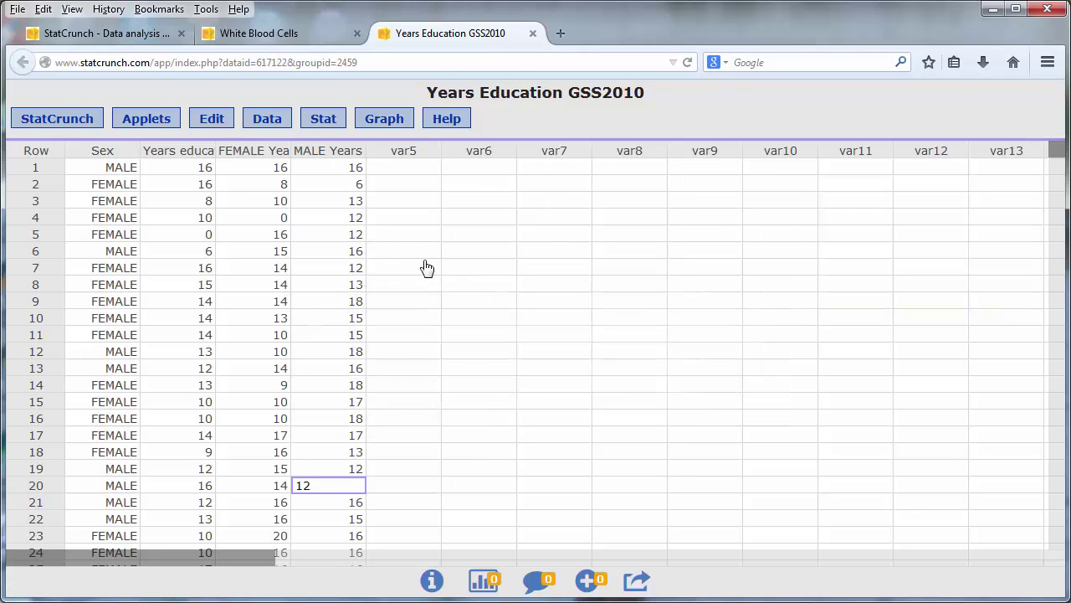
pyautogui.moveTo(292, 149); pyautogui.dragTo(390, 150)
pyautogui.click(463, 149)
pyautogui.moveTo(465, 150); pyautogui.dragTo(541, 150)
pyautogui.click(1064, 285)
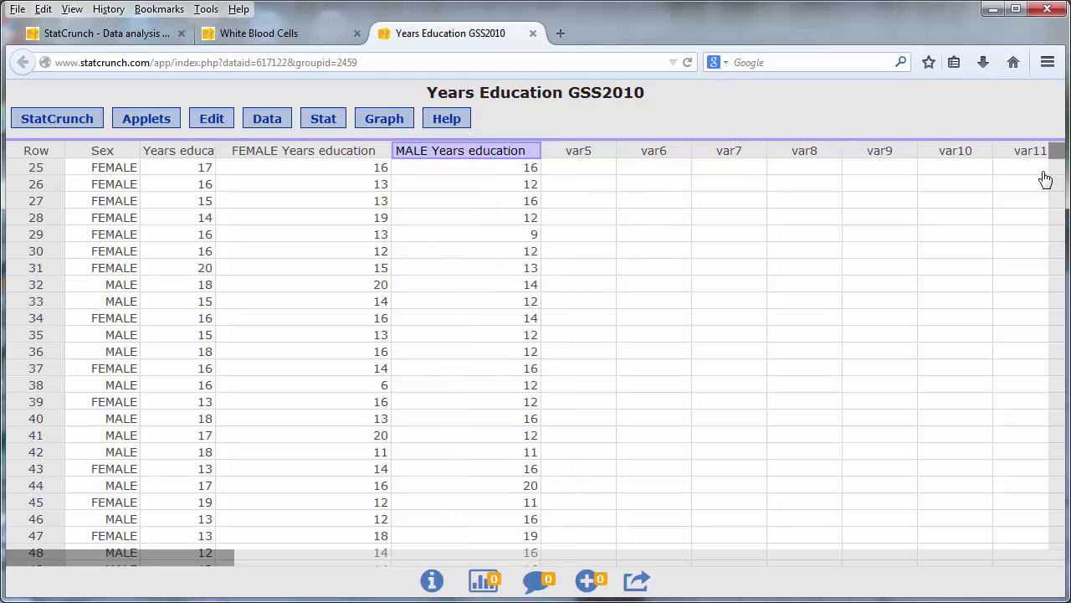
pyautogui.moveTo(1052, 158); pyautogui.dragTo(1027, 120)
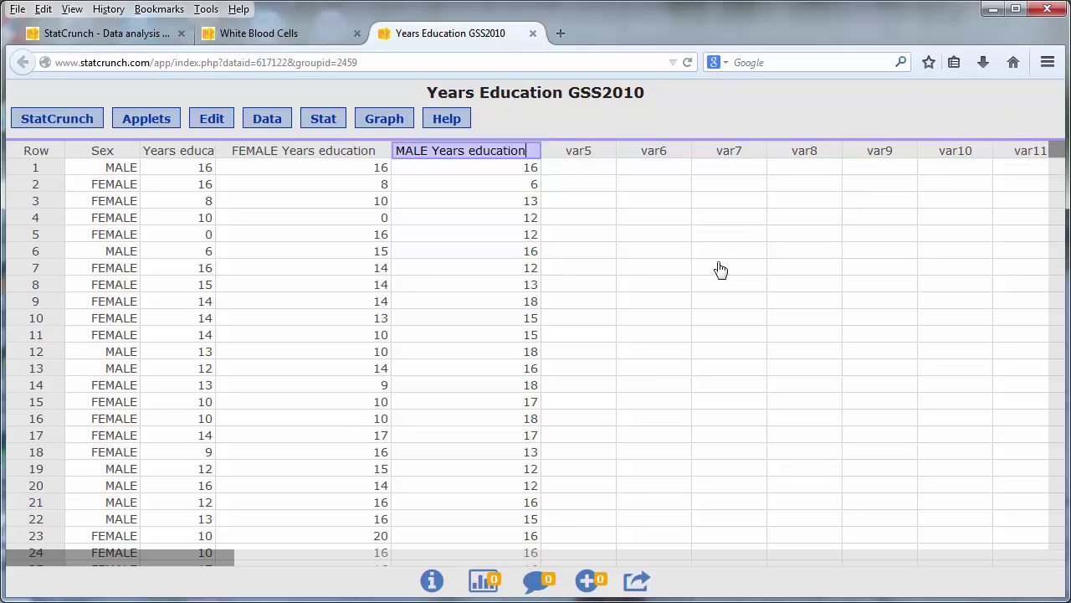
# Step: Set up a two-sample t-test: FEMALE Years education versus MALE Years education, pooled variances off
pyautogui.click(321, 120)
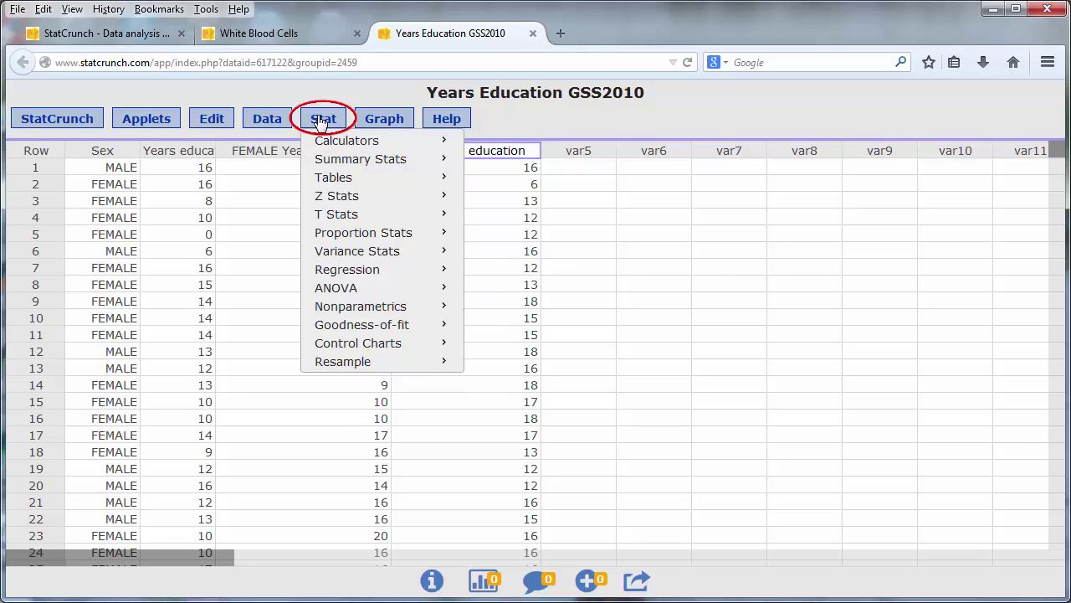
pyautogui.click(352, 216)
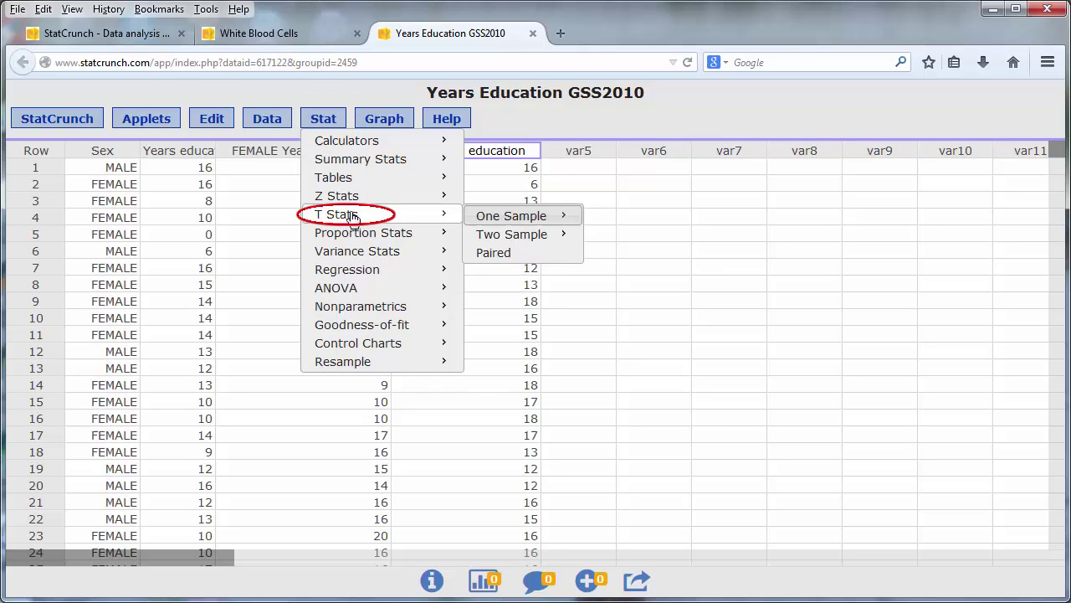
pyautogui.click(512, 236)
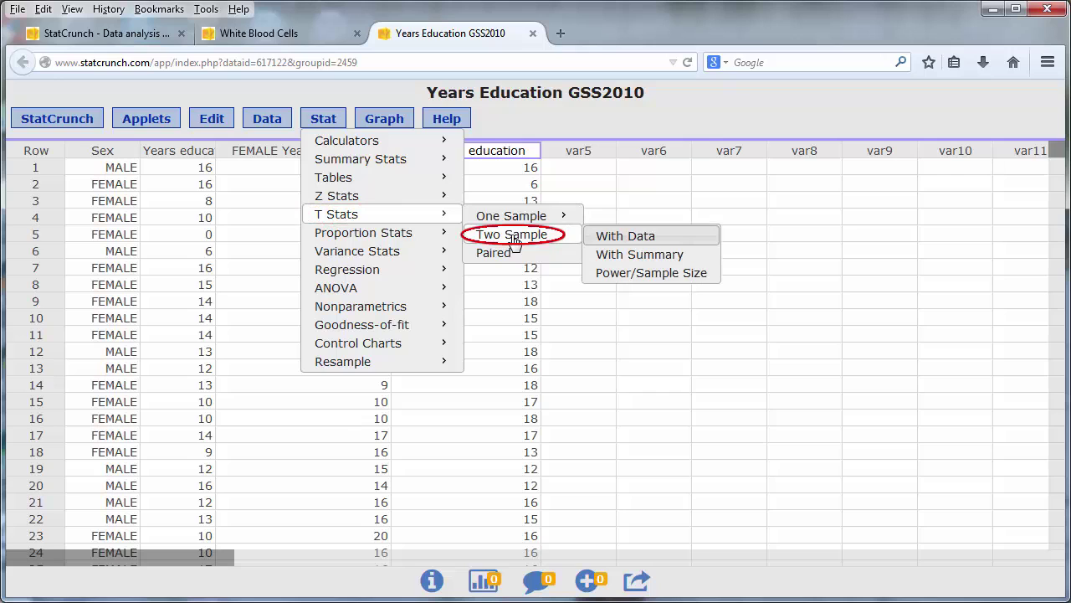
pyautogui.click(643, 240)
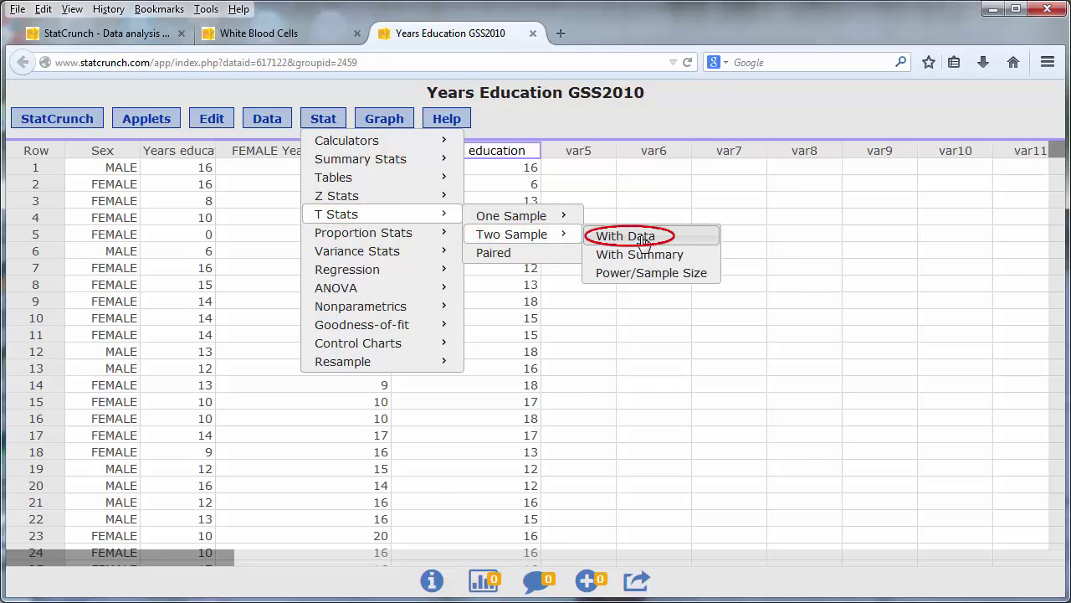
pyautogui.click(484, 188)
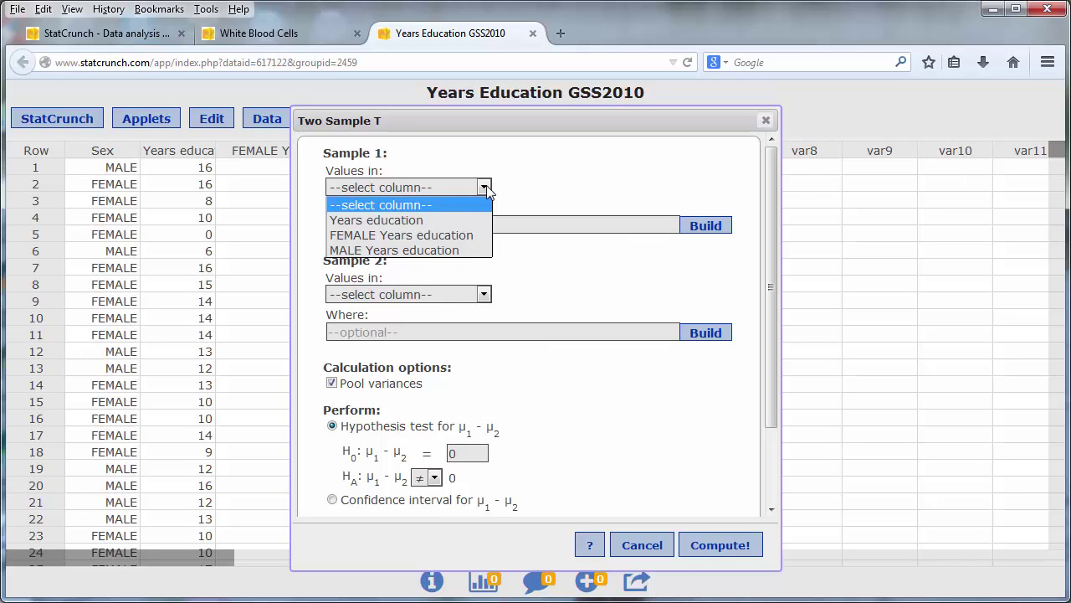
pyautogui.click(470, 235)
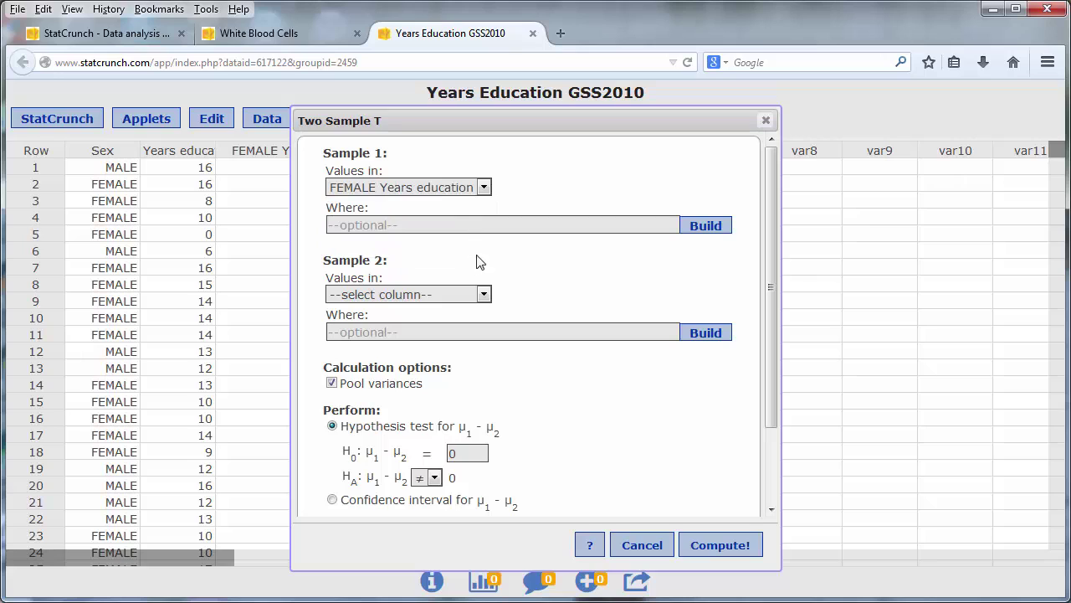
pyautogui.click(484, 294)
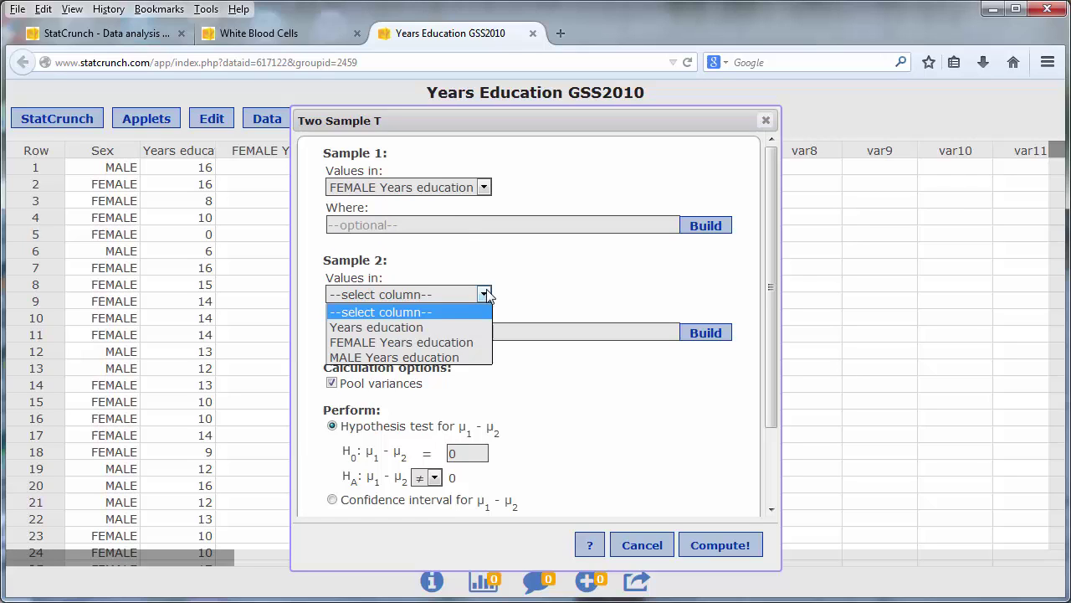
pyautogui.click(456, 366)
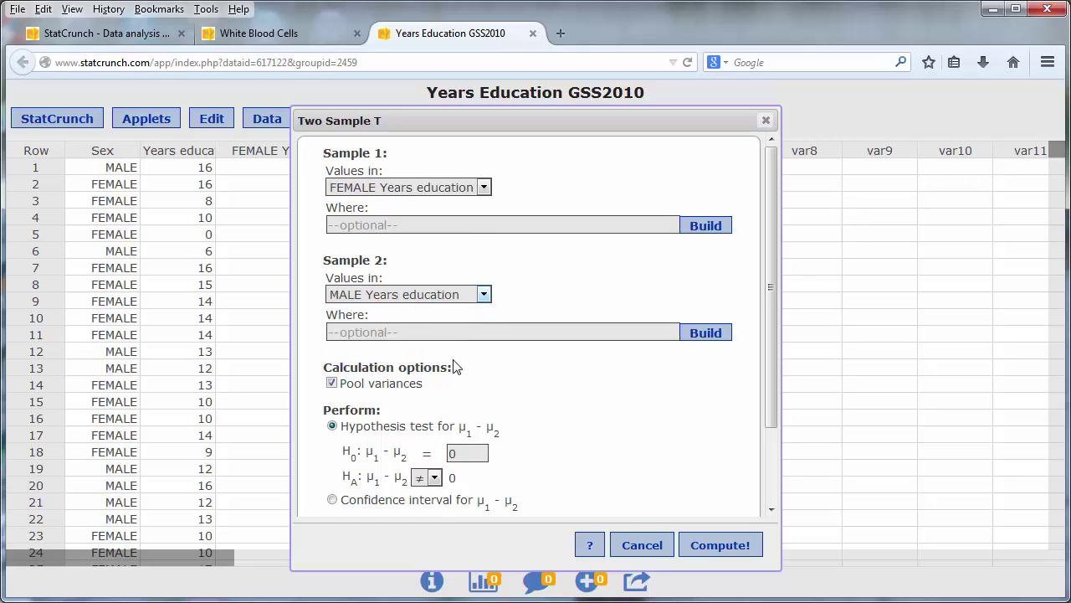
pyautogui.click(381, 385)
# Step: Compute the years-of-education t-test, giving T-Stat -1.3233542 and P-value 0.1858
pyautogui.click(740, 550)
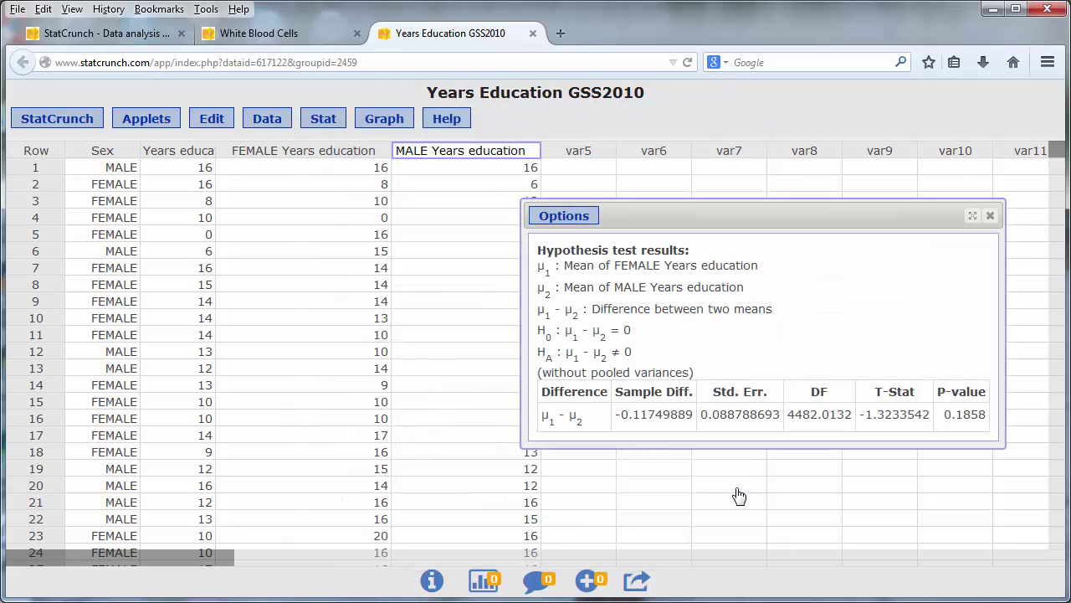